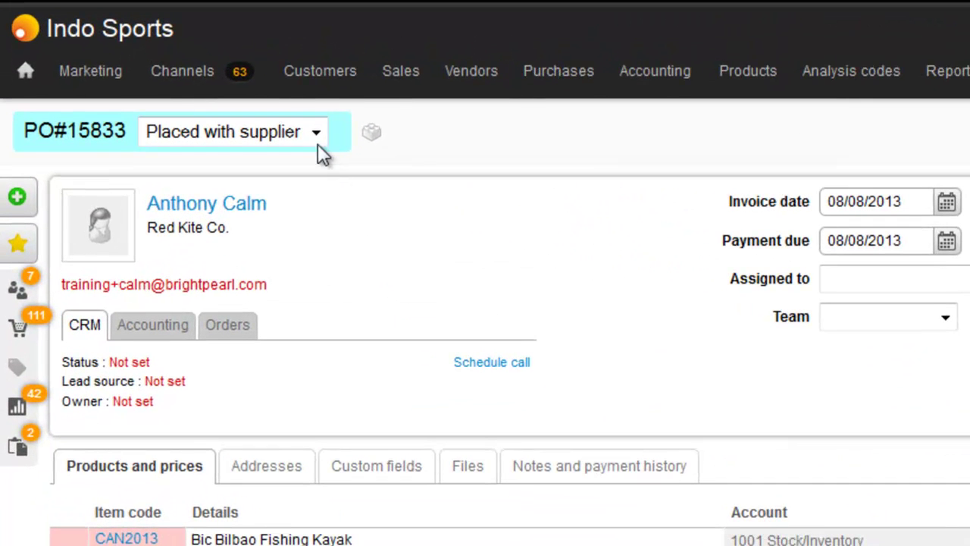
Step: Review the available statuses of the purchase order and open its vendor's contact record
left_click(189, 80)
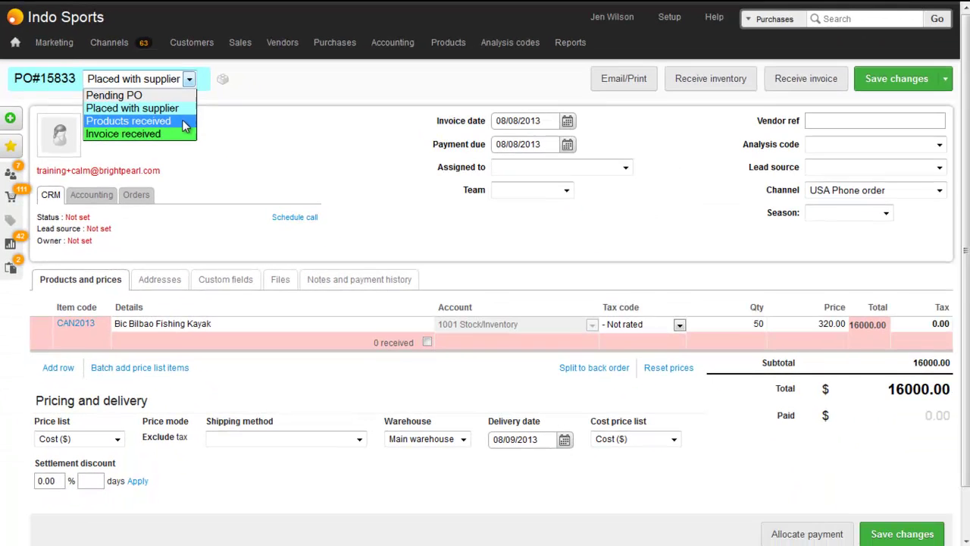
left_click(285, 185)
left_click(201, 130)
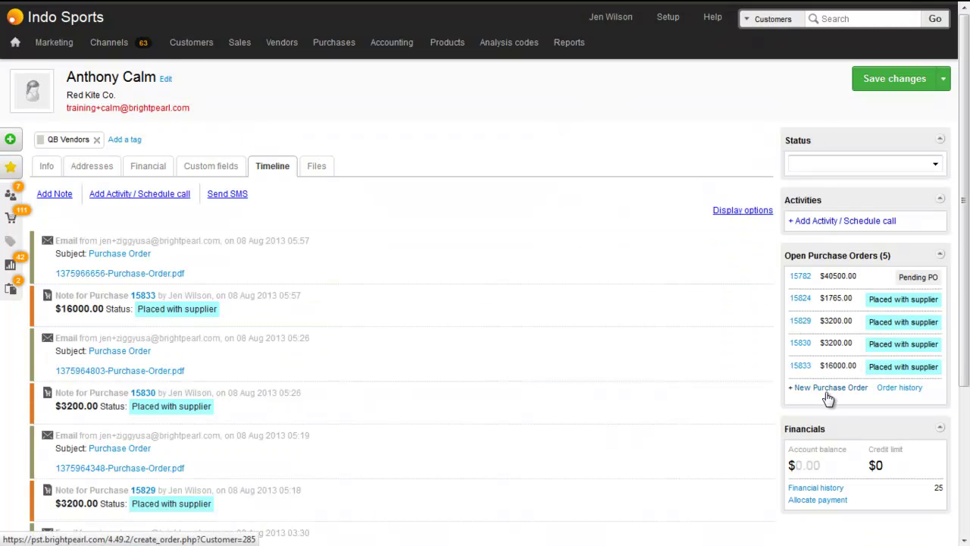
Step: Create a new purchase order for the vendor Red Kite Co., searching existing vendors for "red kite"
mouse_move(11, 136)
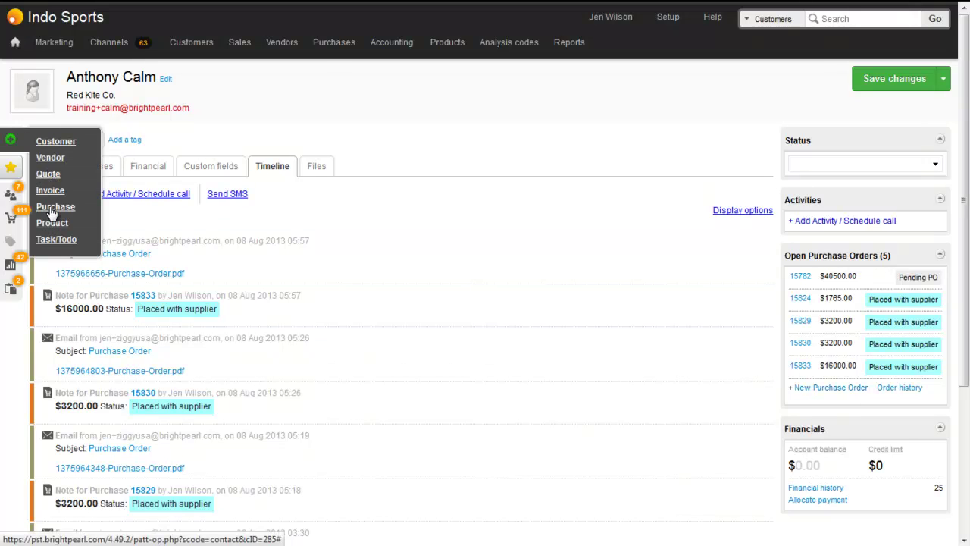
mouse_move(335, 47)
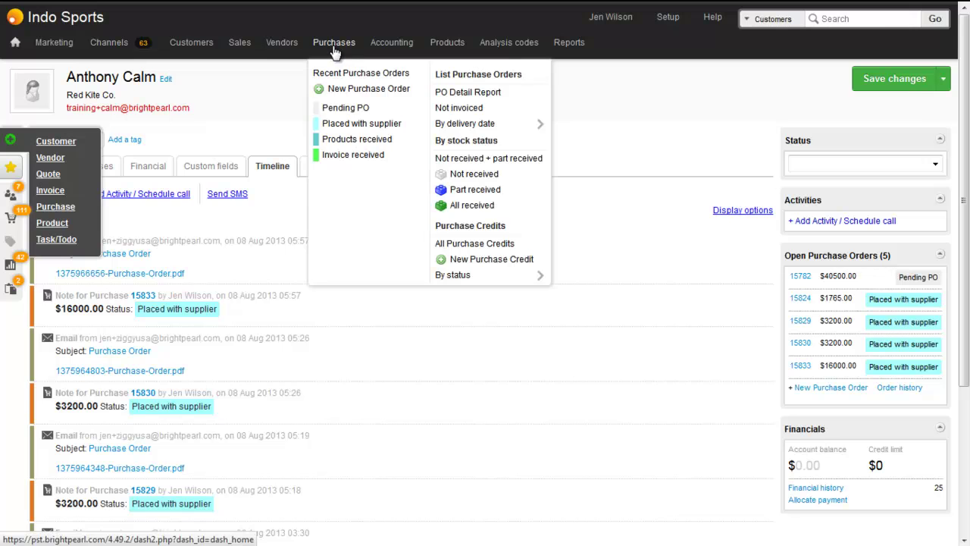
left_click(339, 91)
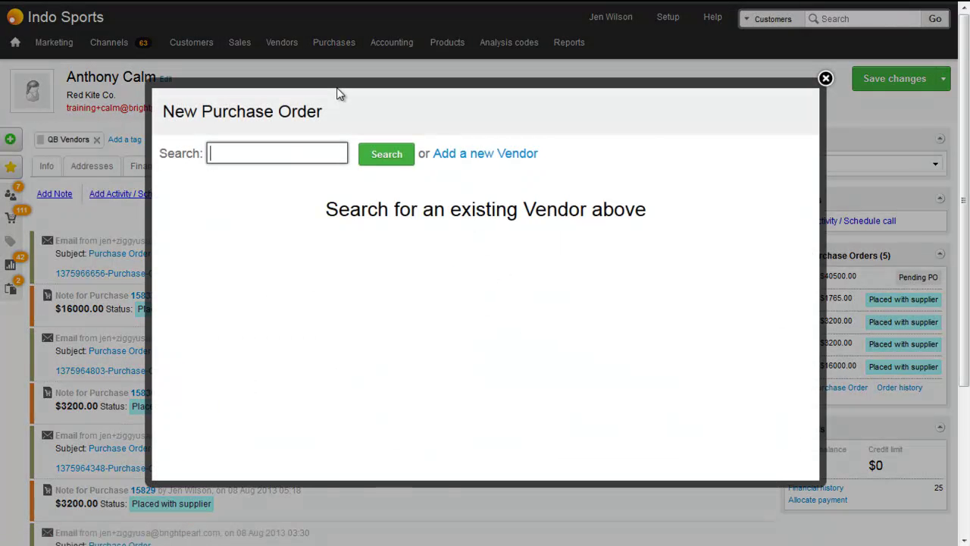
type("red kite")
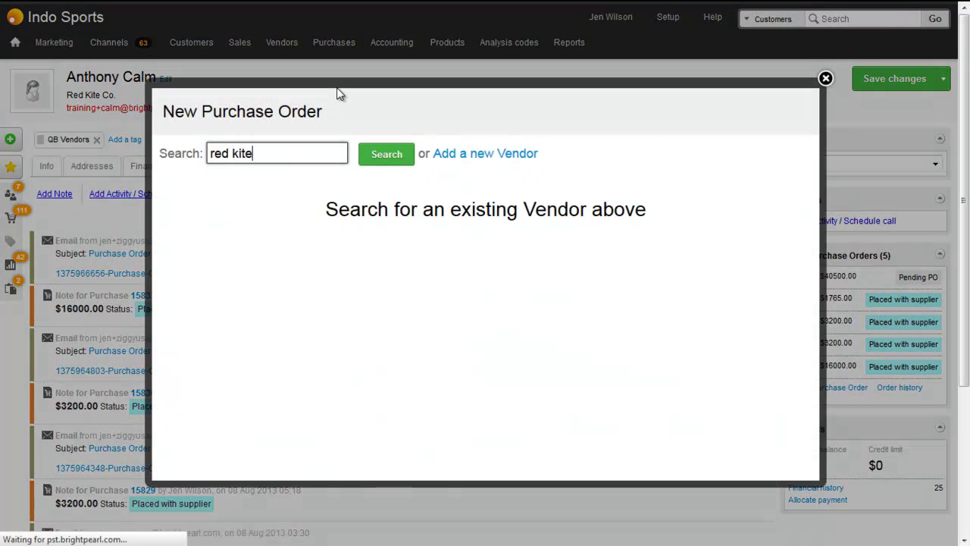
key("Return")
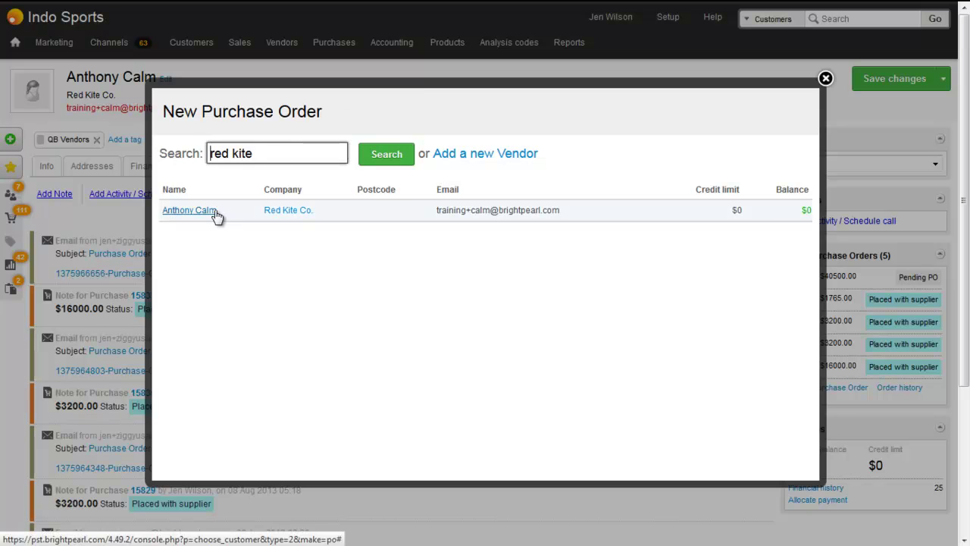
left_click(214, 212)
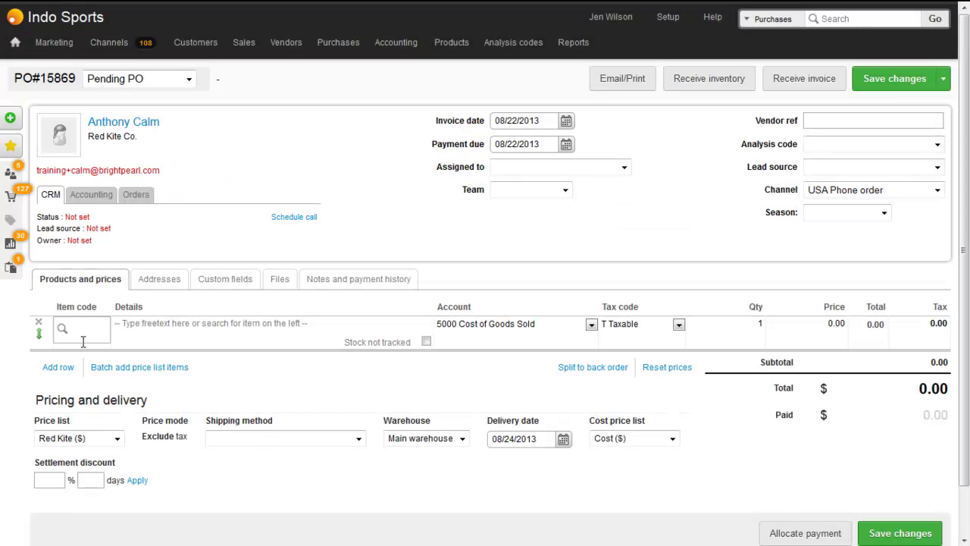
Step: Search the item code for "aqua" and add Aquabound Manta Ray Touring 1 Piece with quantity 20
left_click(83, 339)
type("aqua")
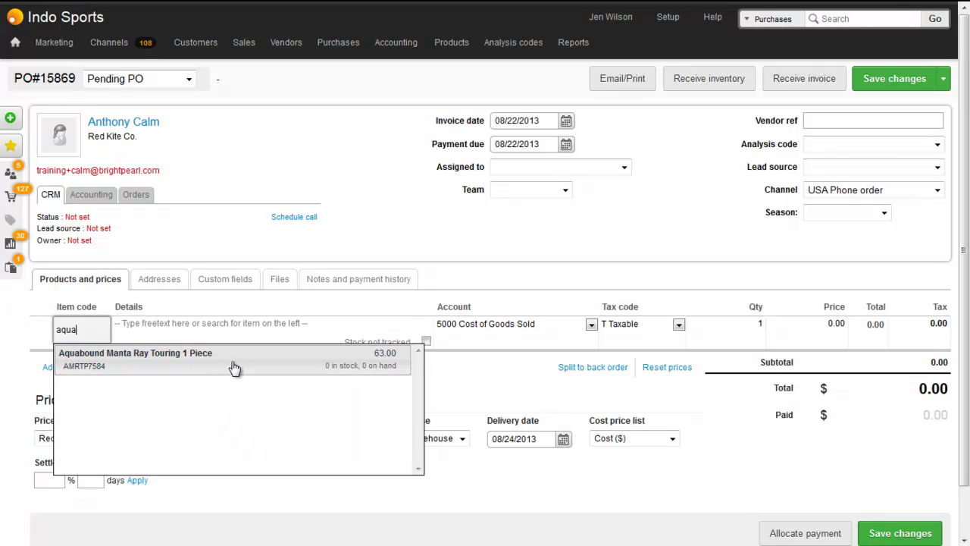
left_click(235, 366)
type("20")
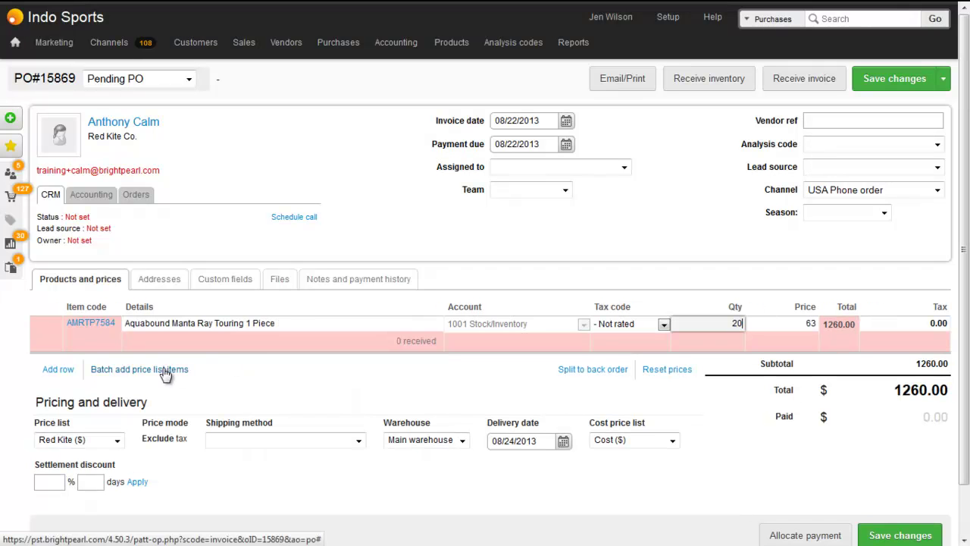
Step: Search the price list items for "kayak" and add one Bic Bilbao Fishing Kayak (Green) to the order
left_click(165, 370)
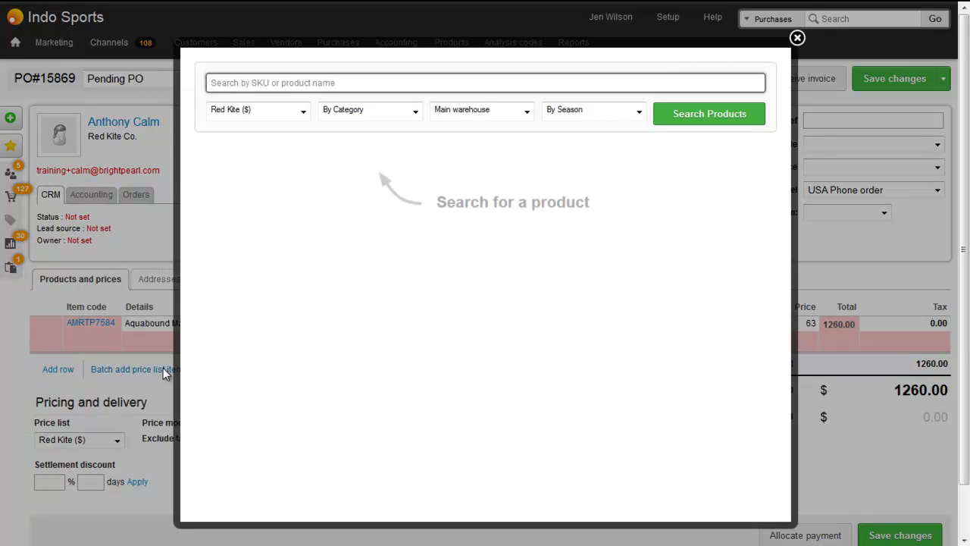
type("kayak")
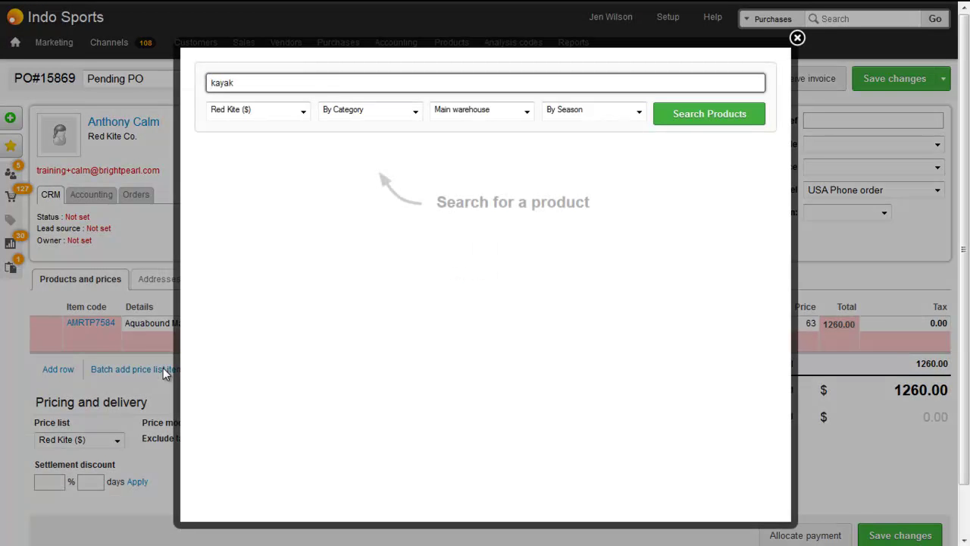
left_click(688, 118)
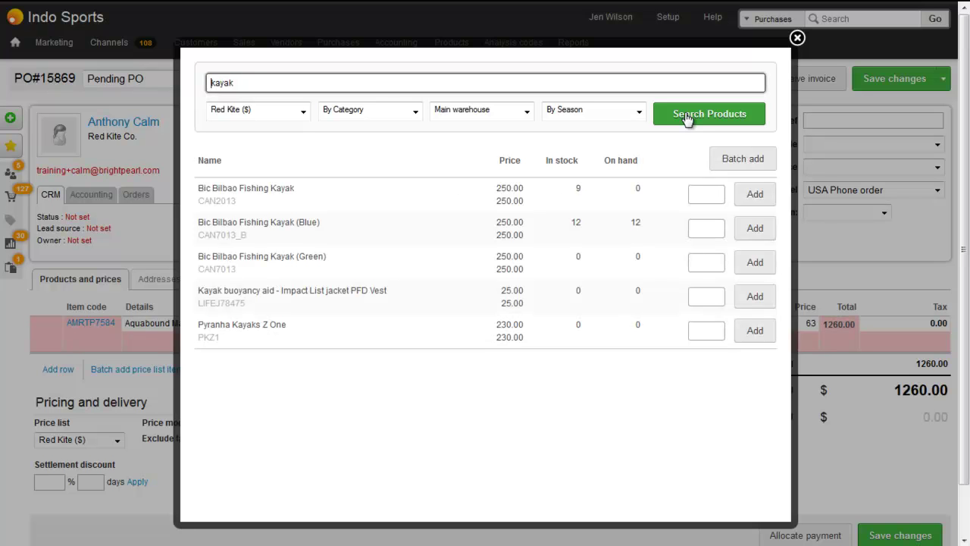
left_click(753, 262)
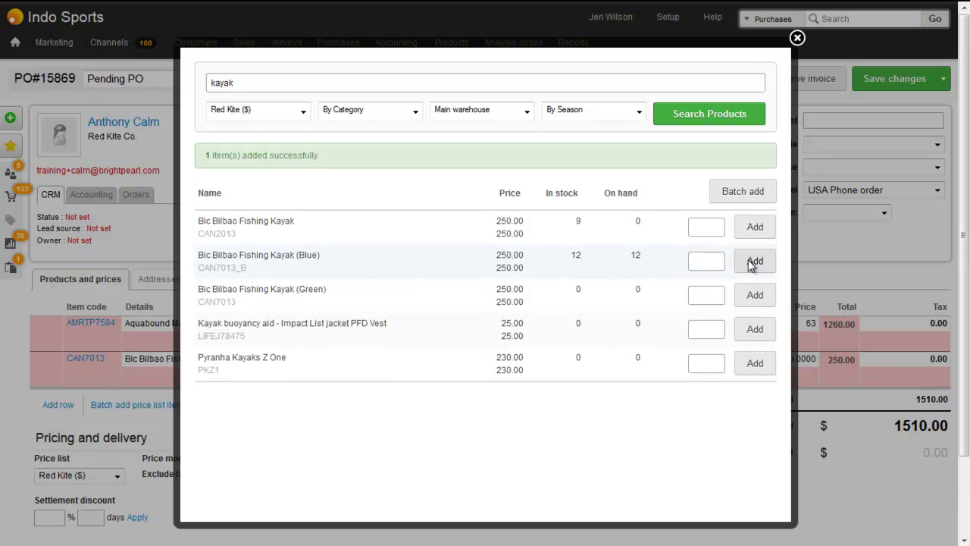
Step: Batch add 5 Kayak buoyancy aid - Impact List jacket PFD Vest and 5 Pyranha Kayaks Z One, then return to the order
left_click(700, 328)
type("5")
left_click(696, 363)
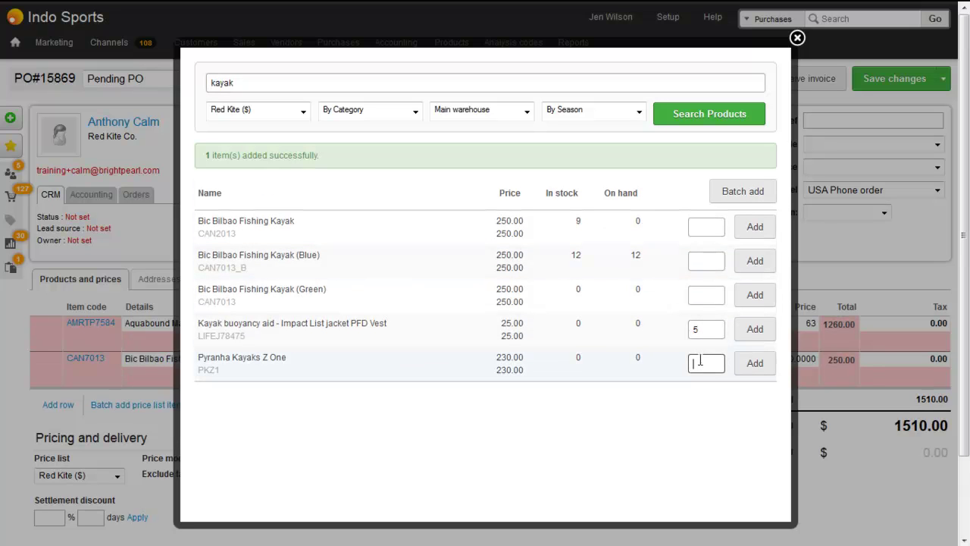
type("5")
left_click(734, 194)
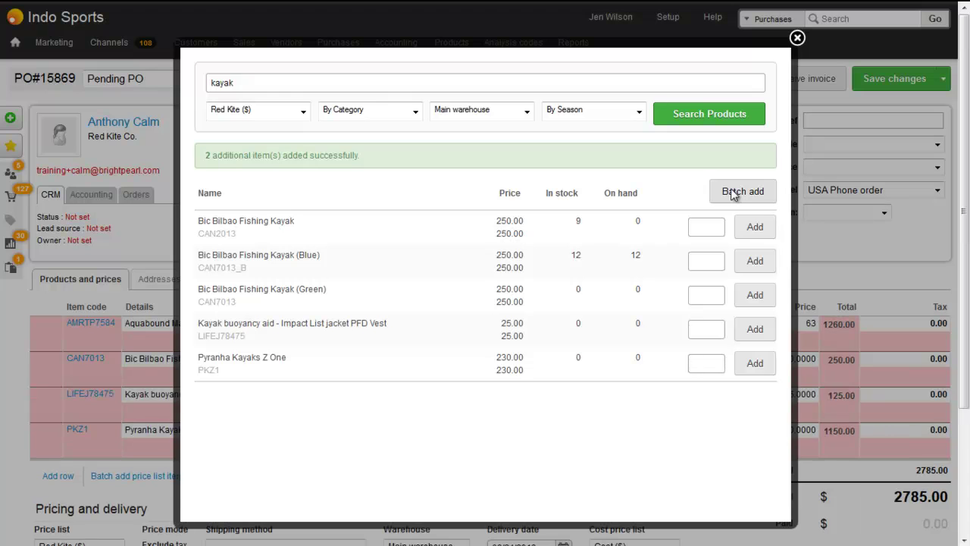
left_click(796, 38)
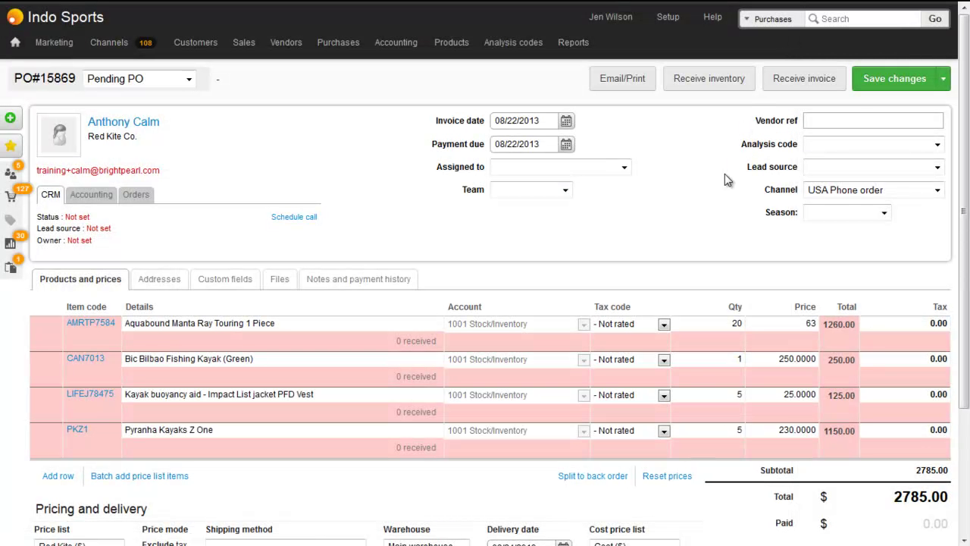
Step: Save the purchase order and email it to the vendor's address as an attached PDF file
left_click(879, 83)
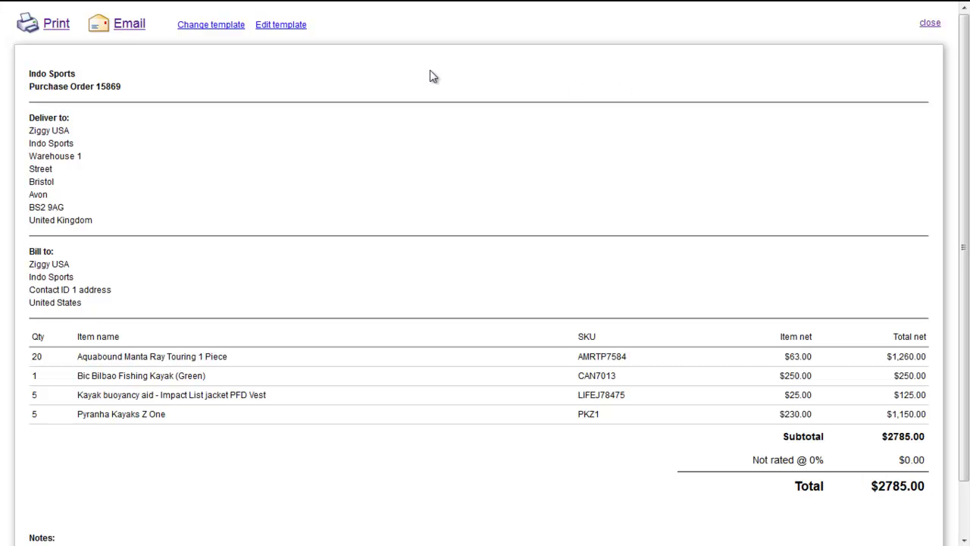
left_click(139, 27)
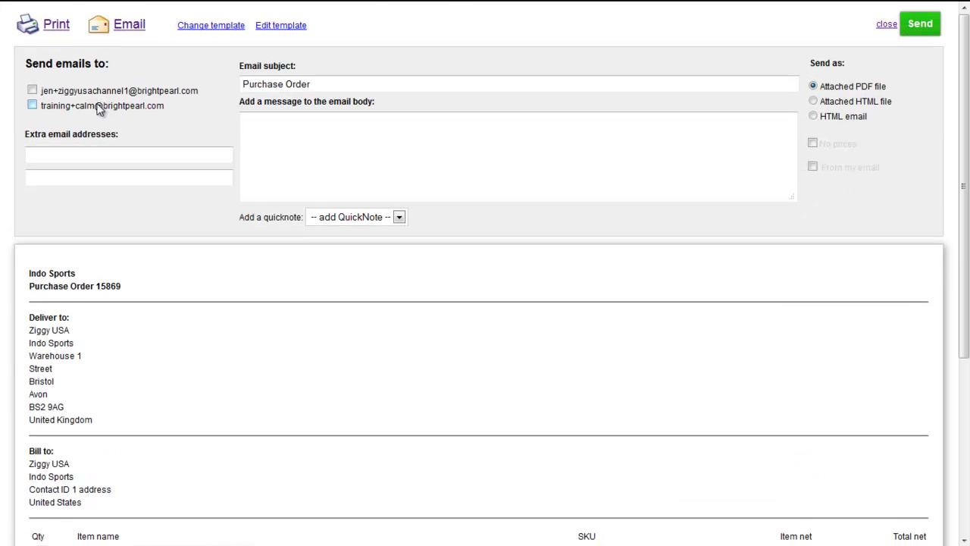
left_click(100, 106)
left_click(936, 29)
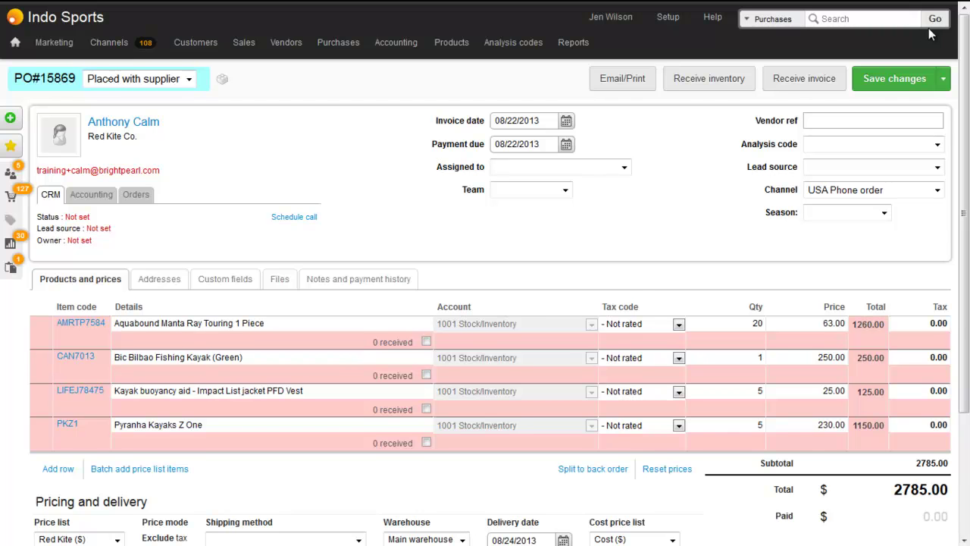
Step: Set the purchase order's delivery date to 08/26/2013
scroll(929, 28, "down", 3)
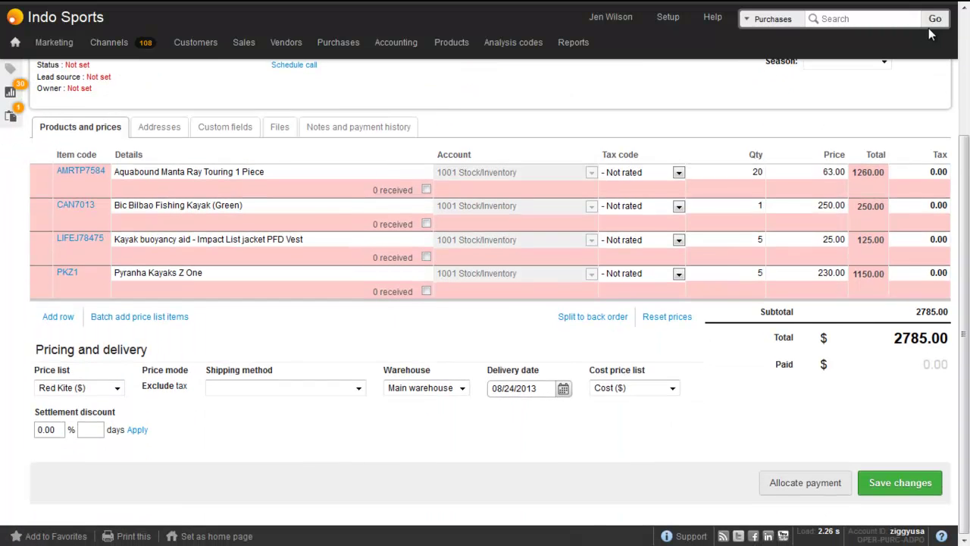
left_click(563, 389)
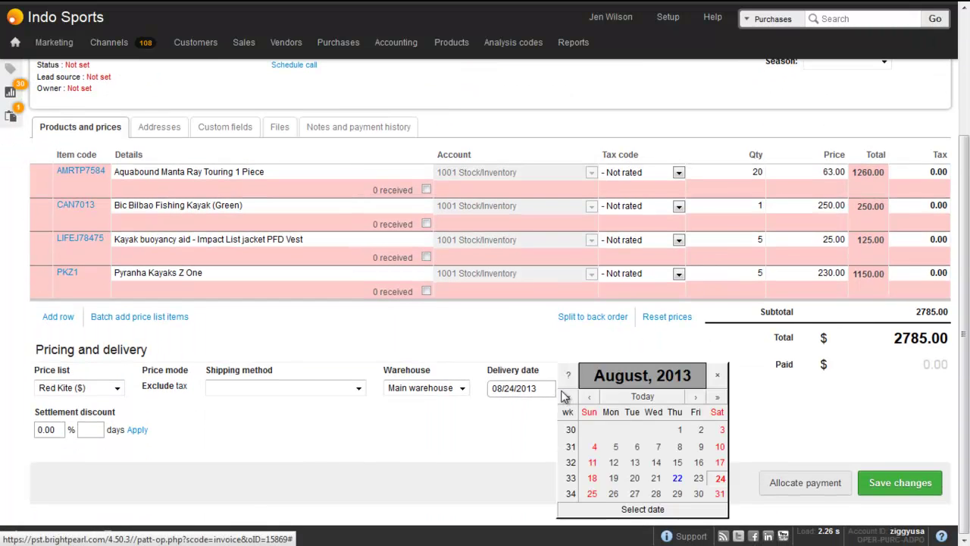
left_click(613, 493)
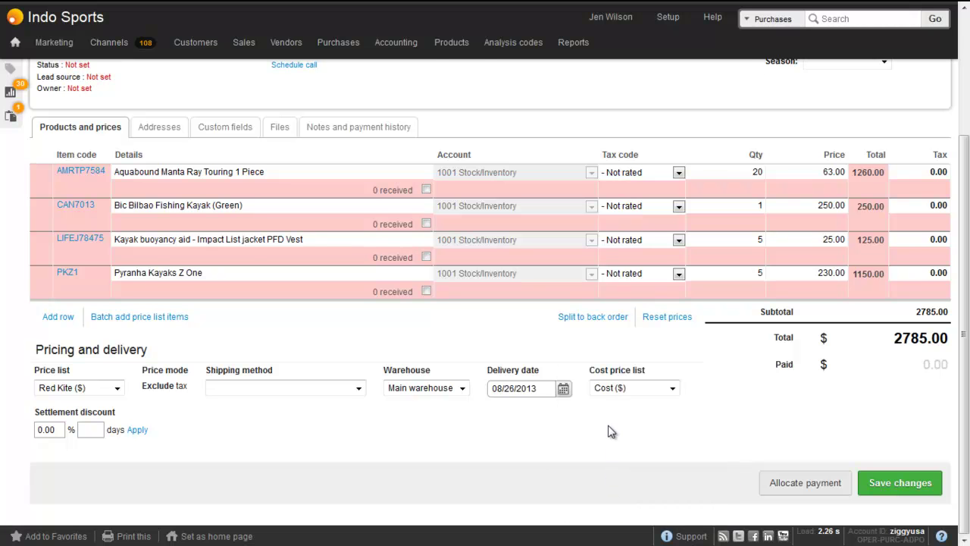
Step: Enter the vendor's reference number on the purchase order and save the changes
scroll(610, 432, "up", 3)
left_click(821, 119)
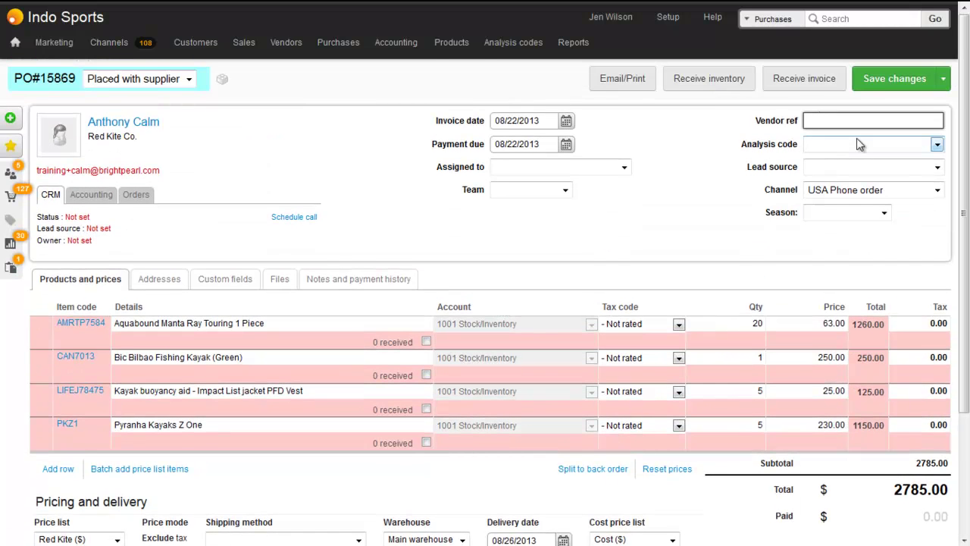
type("654-852-31")
left_click(888, 79)
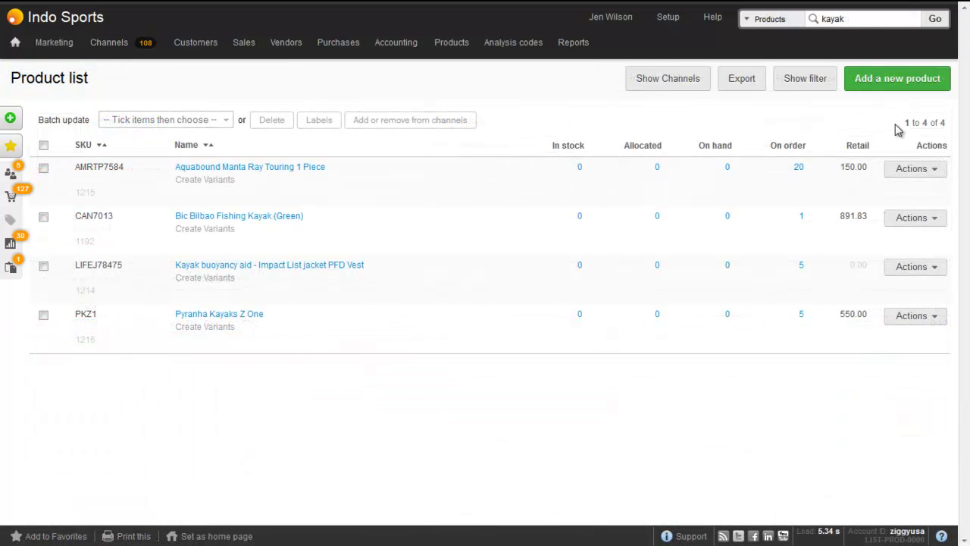
Step: Examine the on-order inventory of Aquabound Manta Ray Touring 1 Piece per warehouse and open the purchase order linked to the Main warehouse
left_click(798, 168)
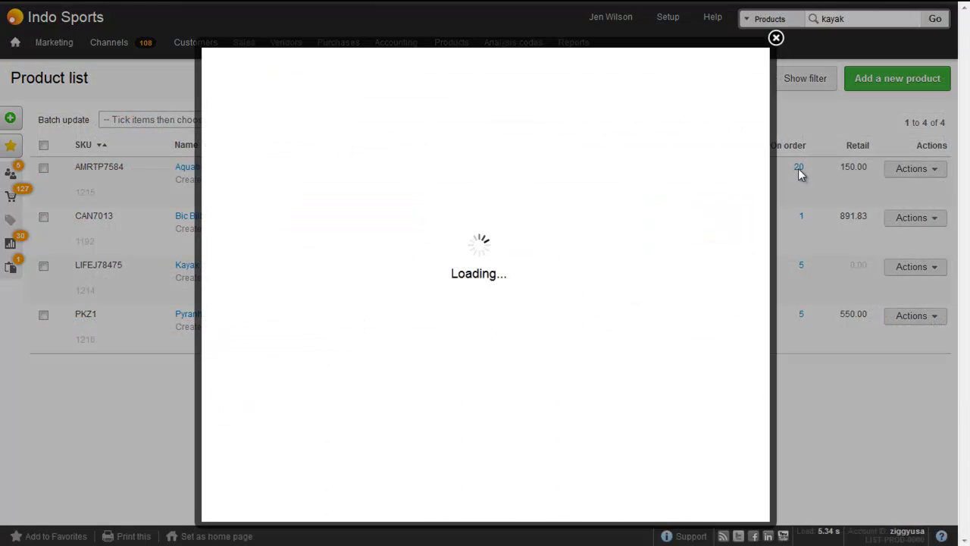
scroll(712, 197, "down", 1)
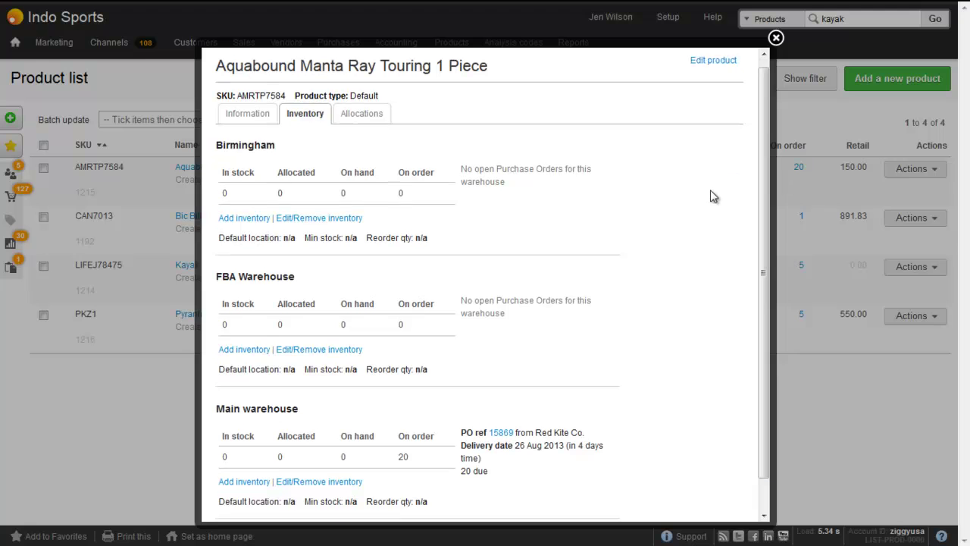
scroll(682, 227, "down", 1)
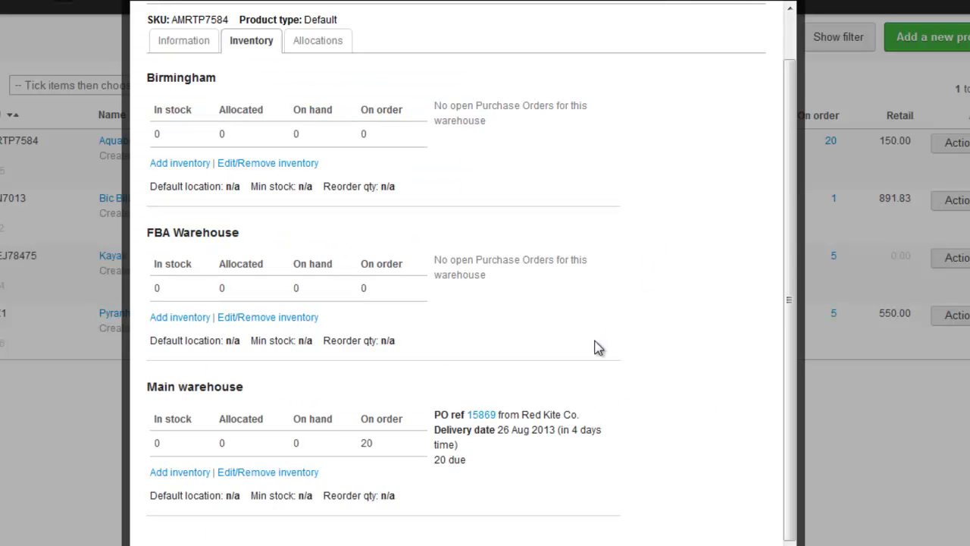
left_click(482, 414)
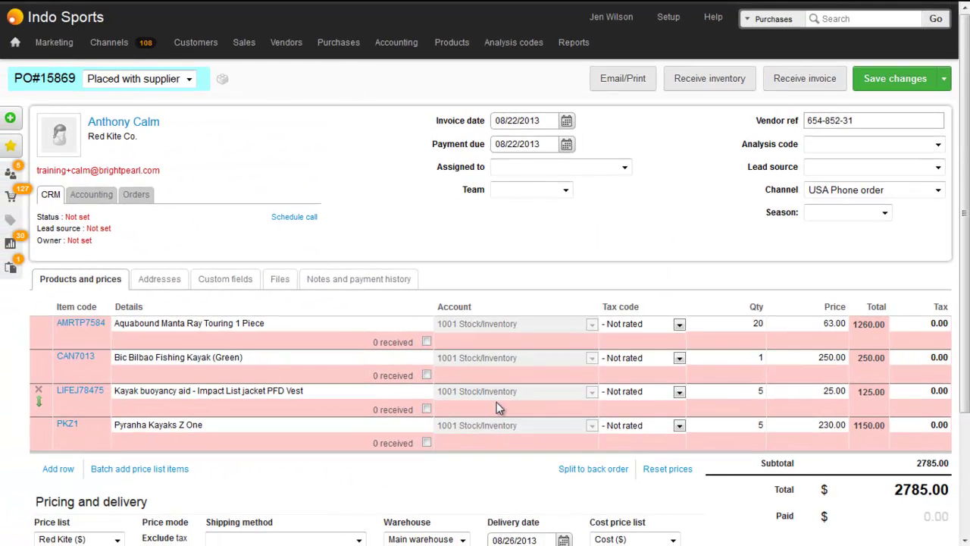
Step: Receive the full ordered quantities of all four products into location 0.0.0.0 of the Main warehouse
left_click(721, 82)
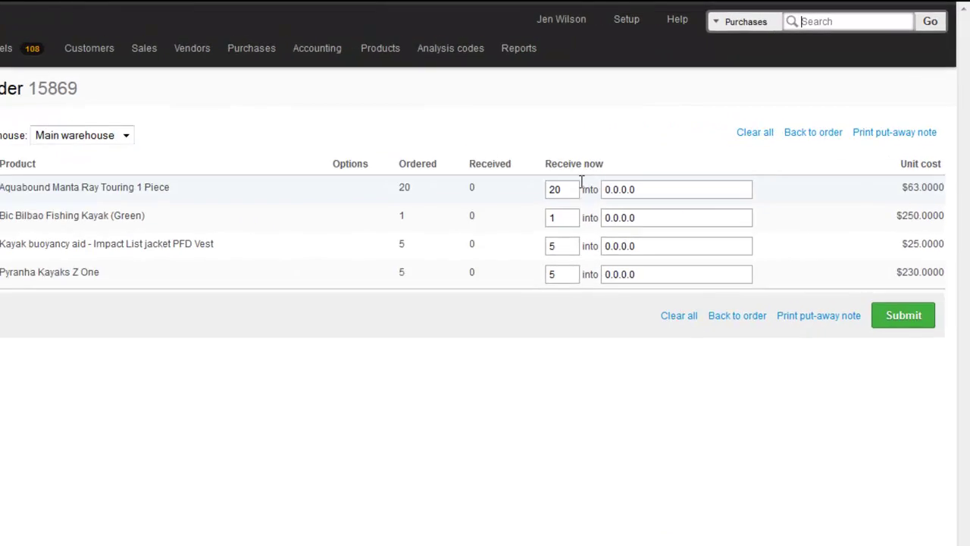
left_click(570, 189)
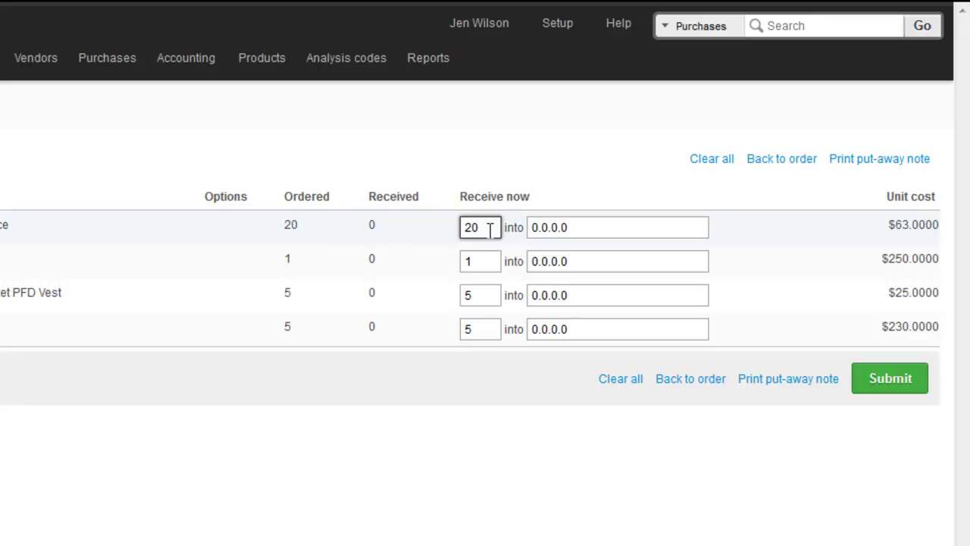
left_click(585, 227)
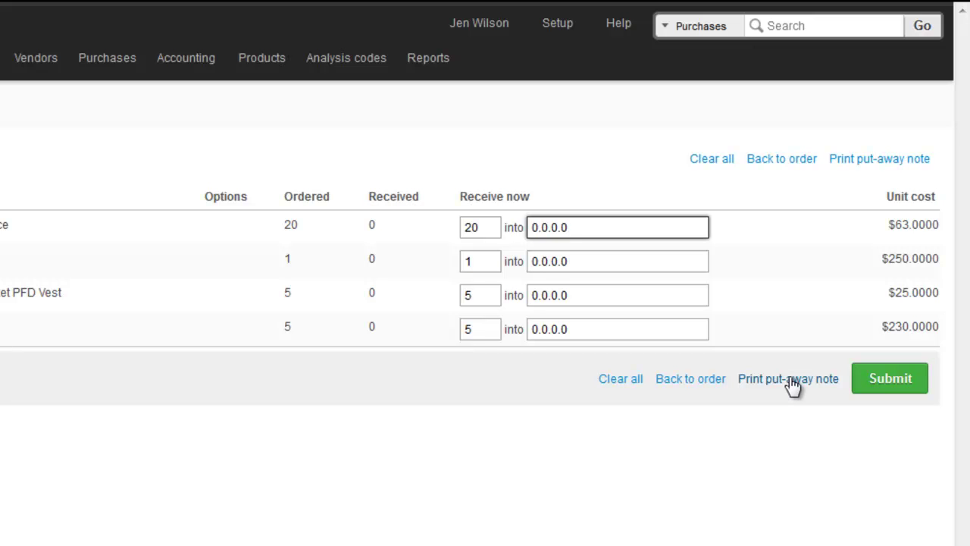
left_click(891, 383)
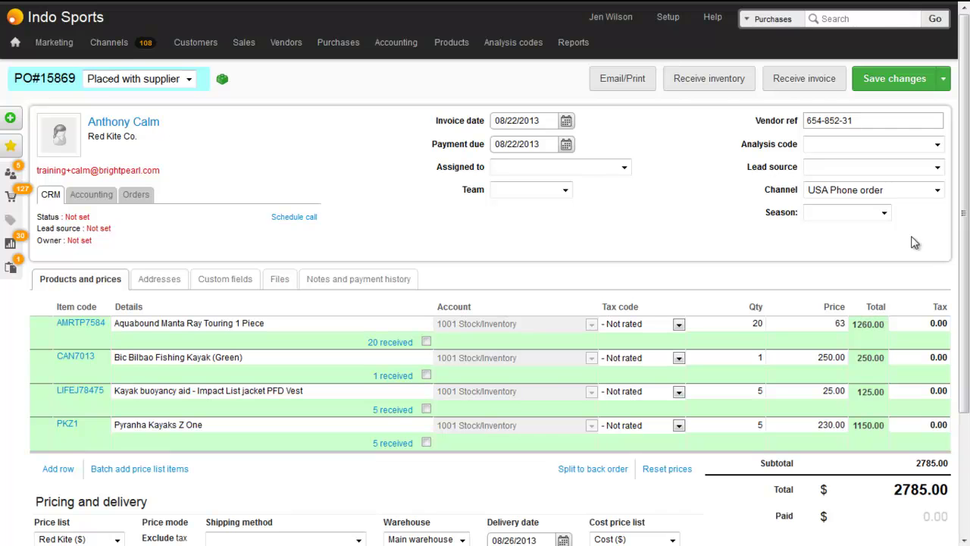
Step: Set the price of the Aquabound Manta Ray Touring 1 Piece row to 152
left_click(841, 322)
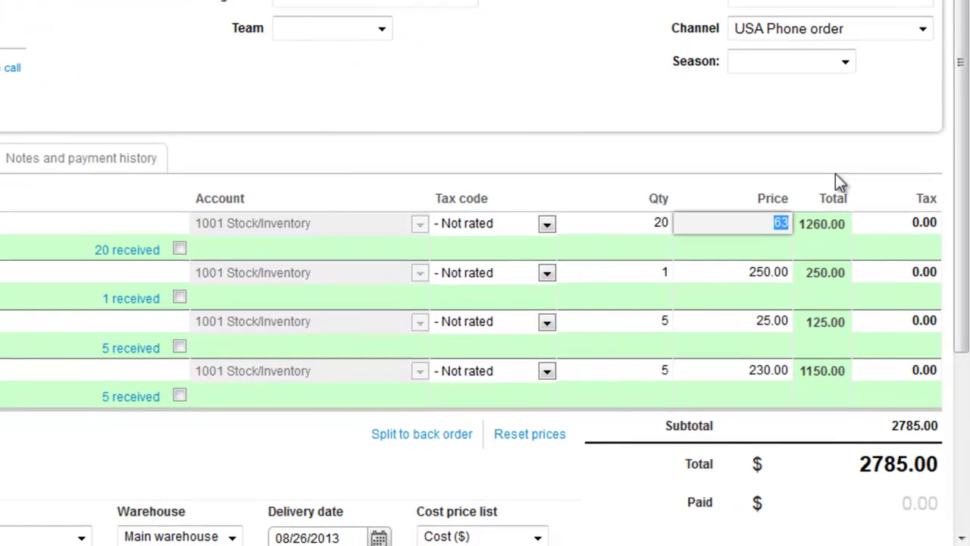
type("152")
left_click(836, 175)
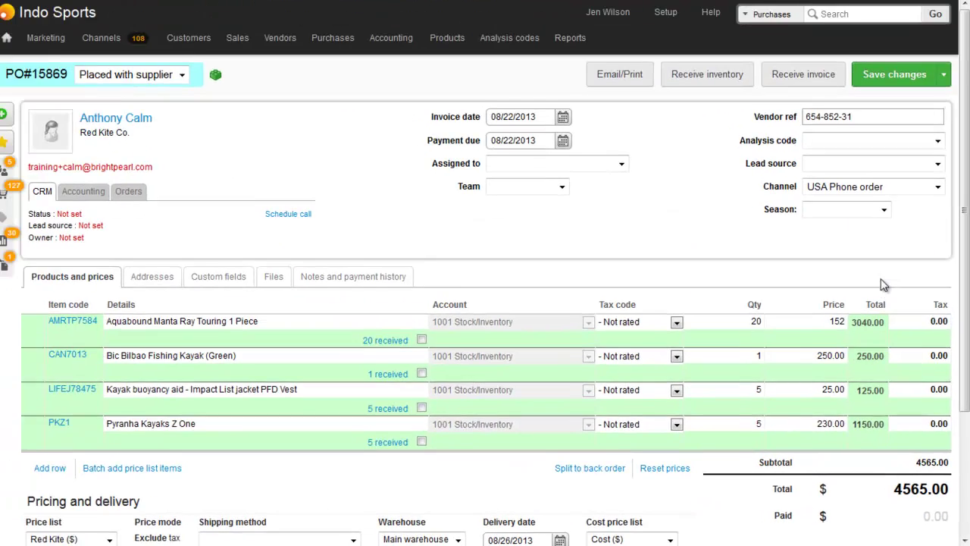
Step: Save the purchase order changes and enter the vendor invoice reference for receiving its invoice
left_click(884, 76)
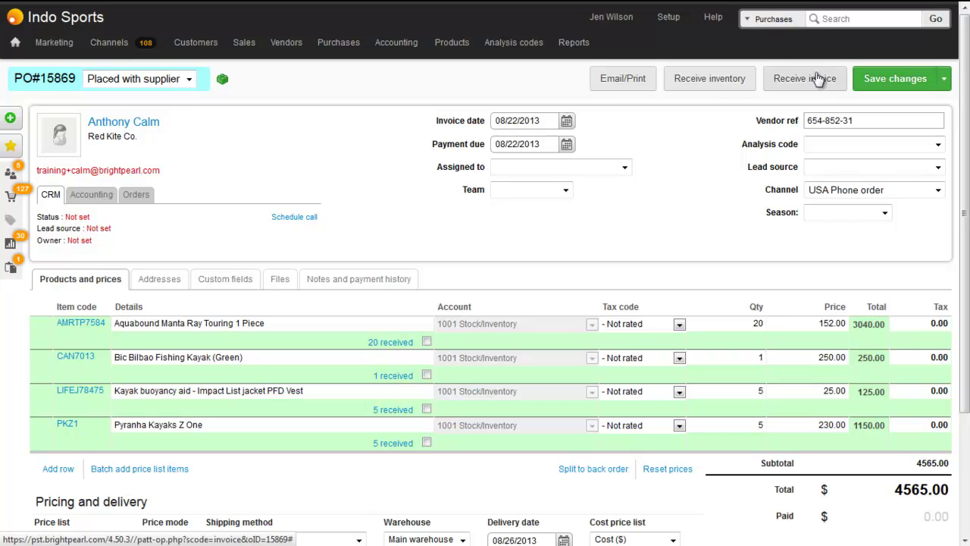
left_click(806, 79)
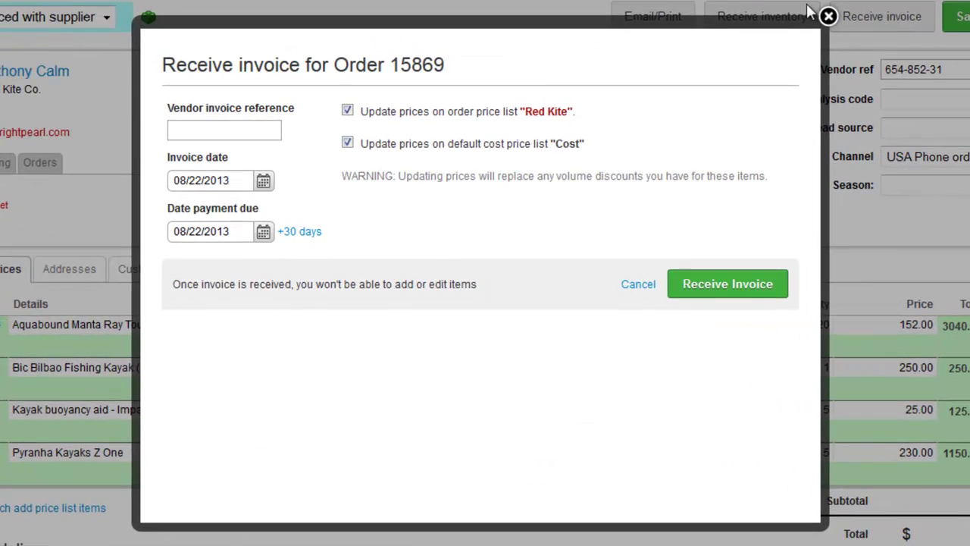
left_click(261, 126)
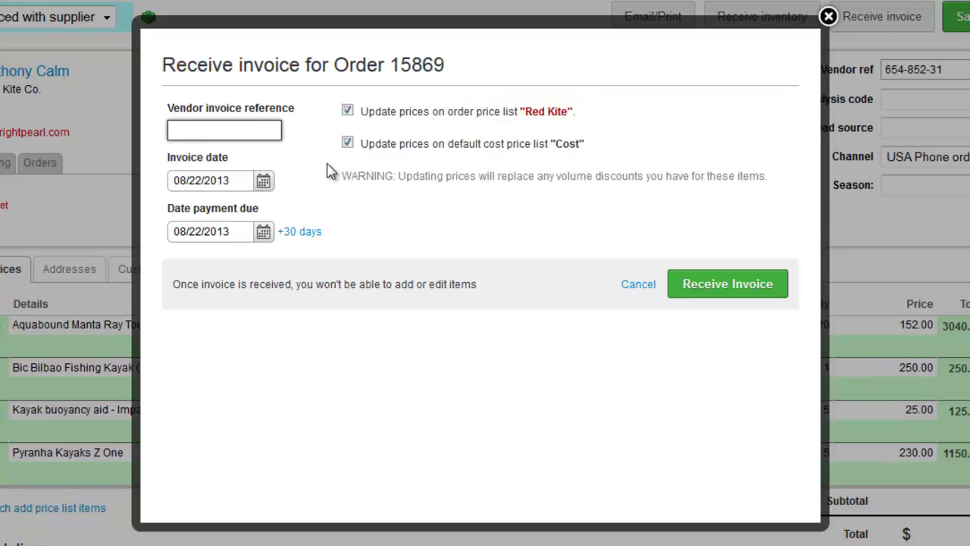
type("985011")
left_click(359, 427)
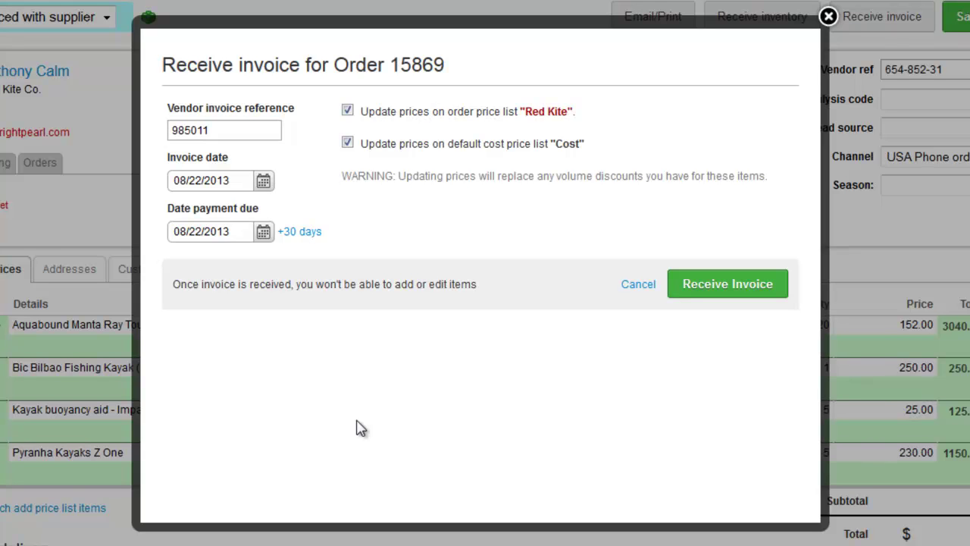
Step: Set the invoice's payment due date to 08/30/2013 and receive the invoice, updating the Red Kite and Cost price lists
left_click(263, 232)
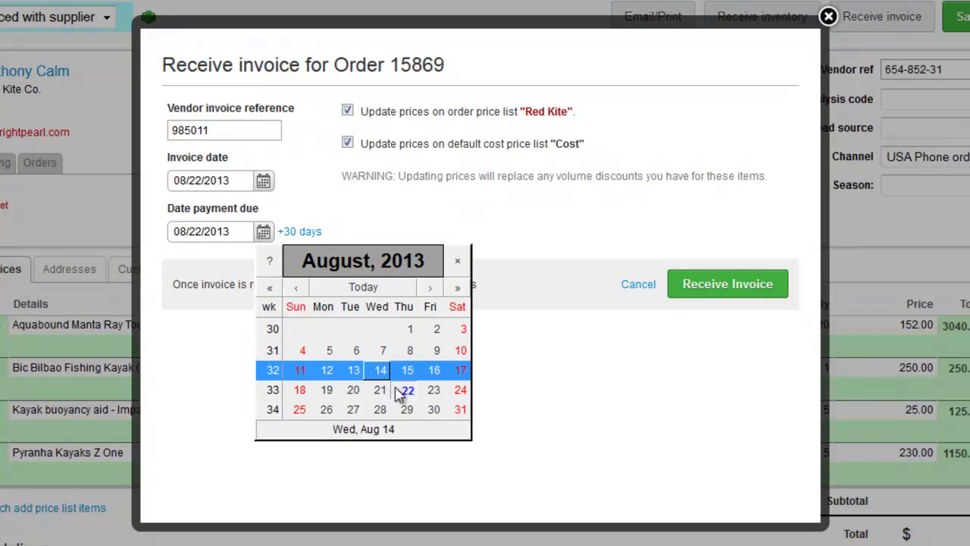
left_click(435, 410)
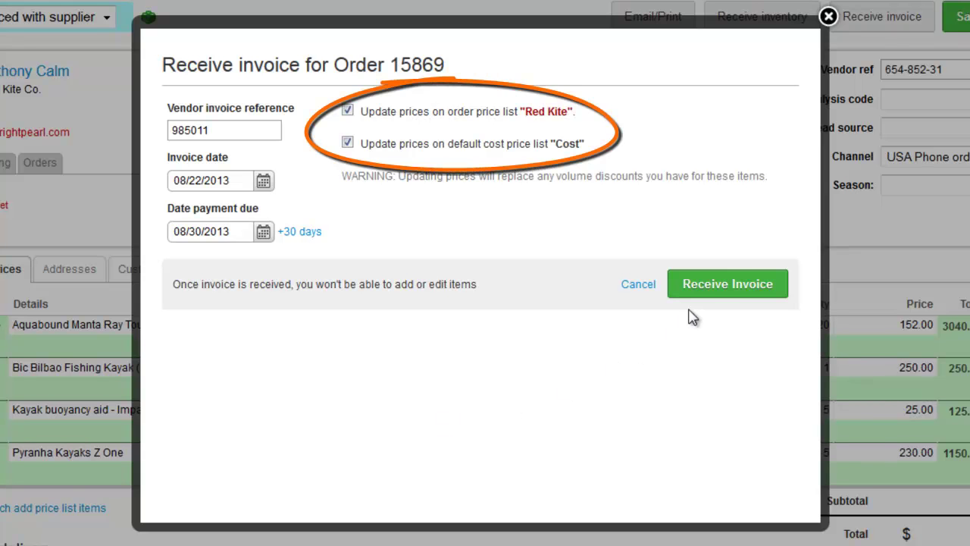
left_click(716, 286)
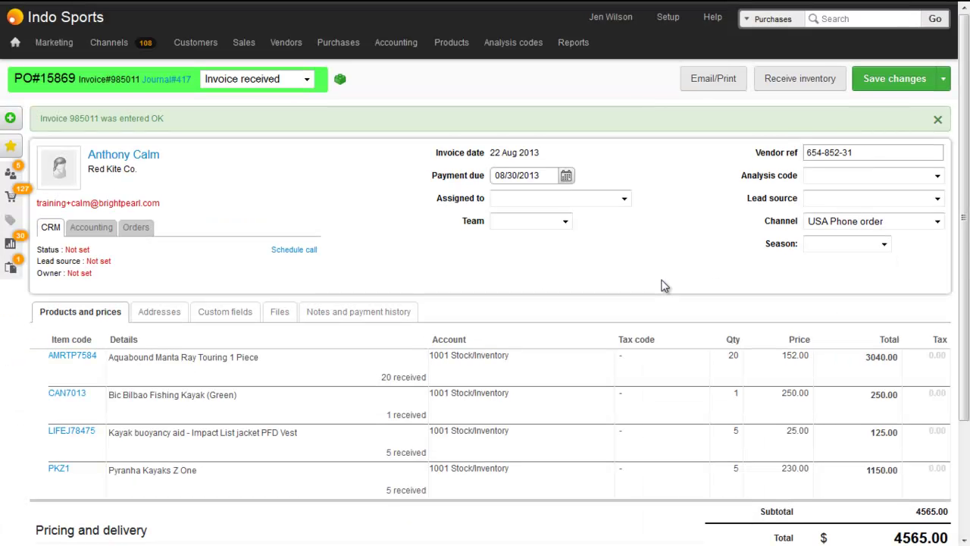
Step: Check the vendor's account balance and fill in the order's supplier payment with bank account 1200 Bank Account Main and the payment reference
left_click(92, 234)
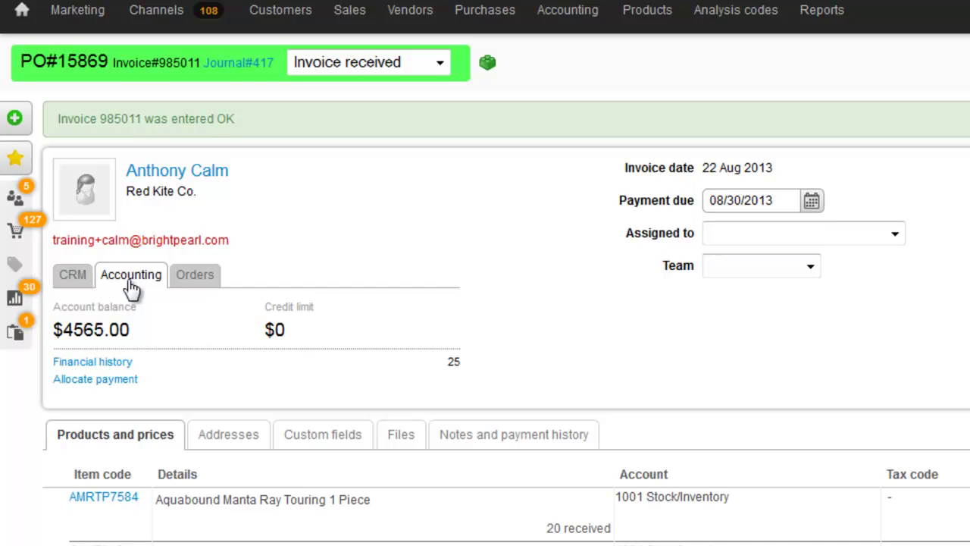
scroll(131, 286, "down", 3)
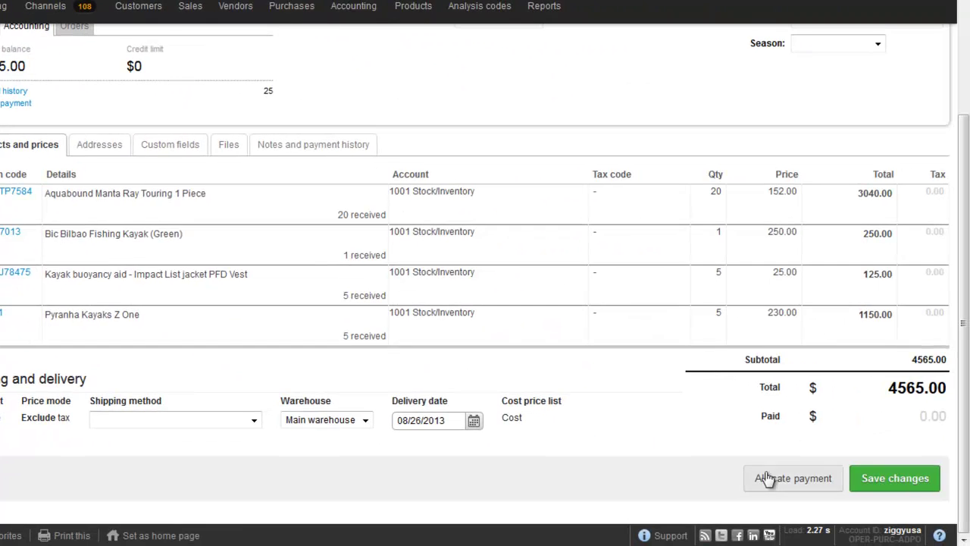
left_click(768, 478)
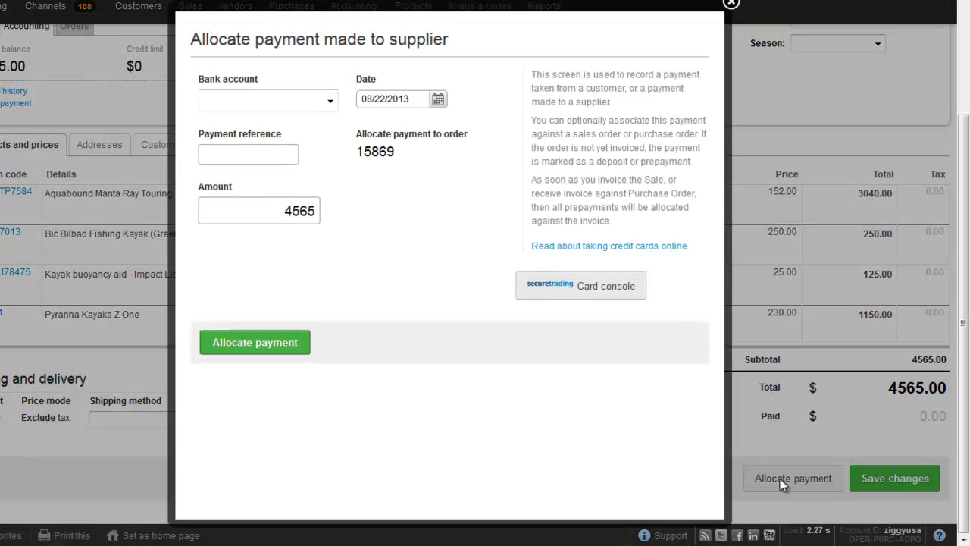
left_click(284, 106)
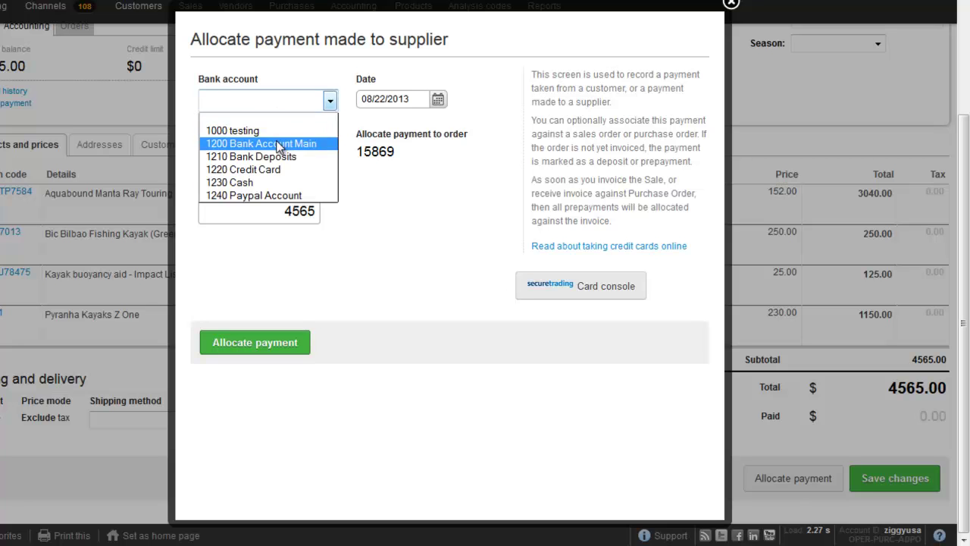
left_click(278, 144)
left_click(248, 155)
type("753126")
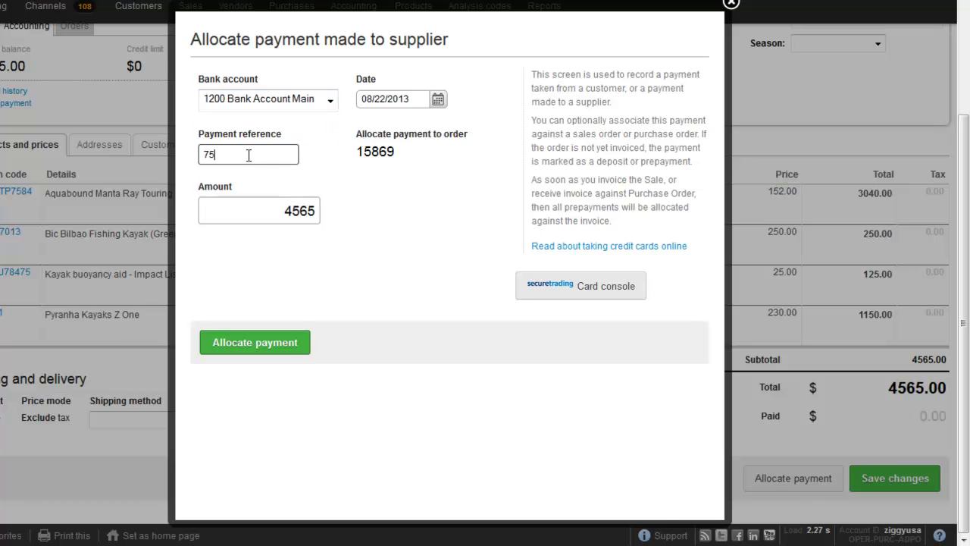